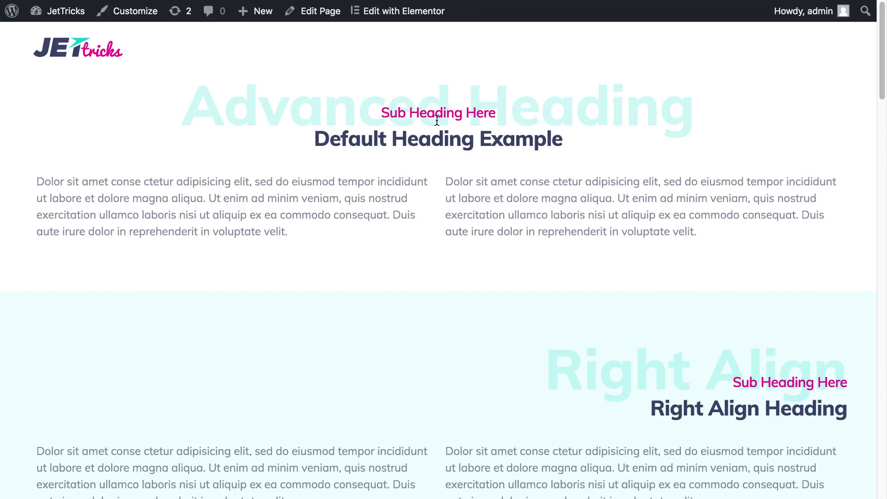
Scroll the page and select the 'Heading with Text Satellite' heading.
scroll(437, 121, "down", 3)
scroll(438, 122, "down", 3)
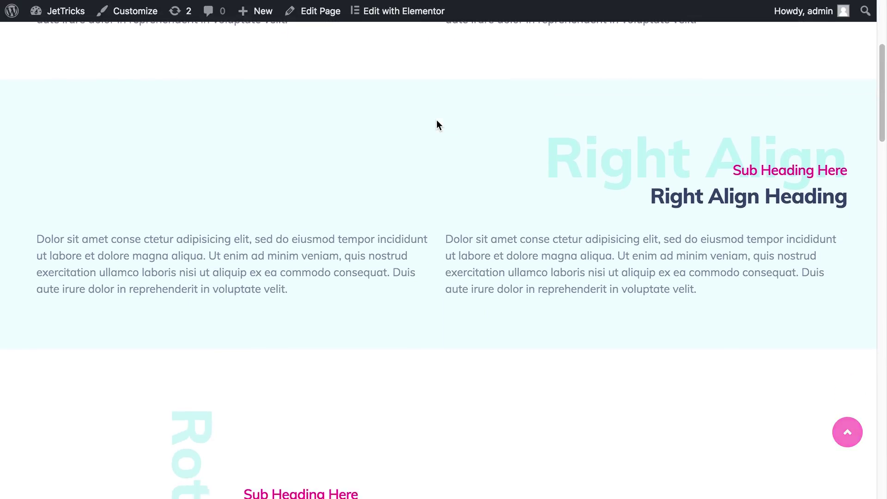
scroll(437, 121, "down", 5)
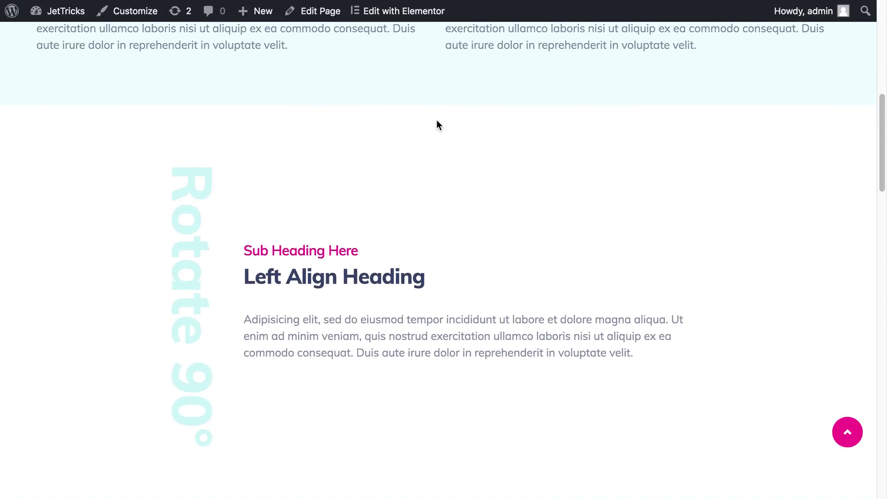
scroll(437, 125, "down", 2)
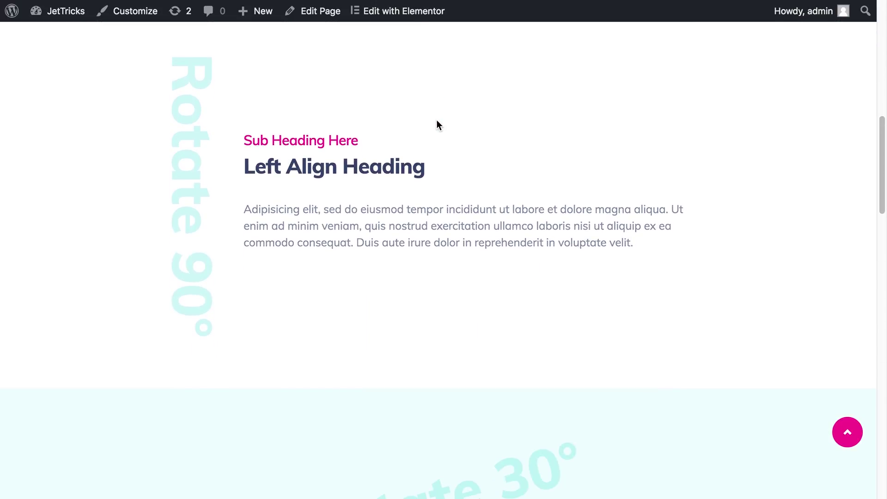
scroll(436, 121, "down", 7)
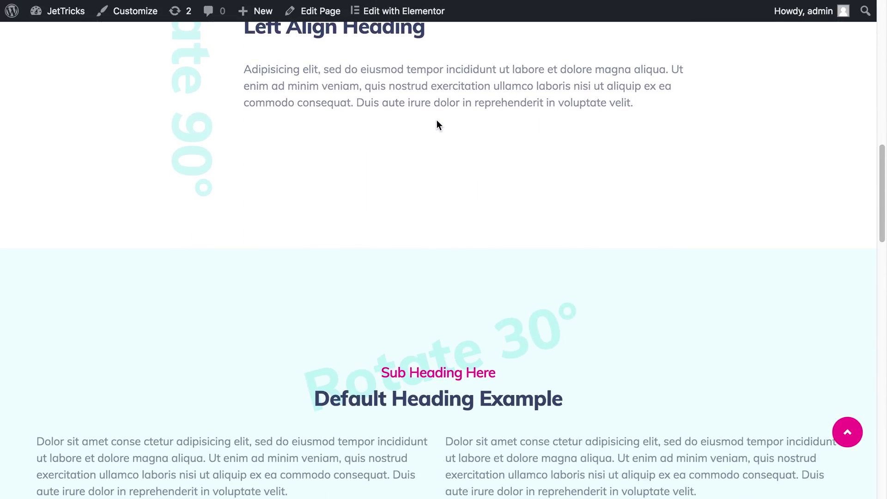
scroll(438, 124, "down", 7)
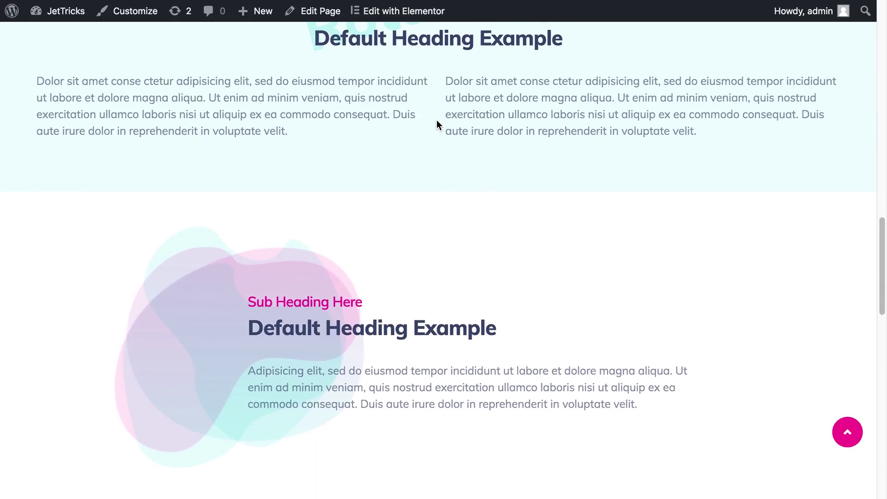
scroll(437, 121, "down", 6)
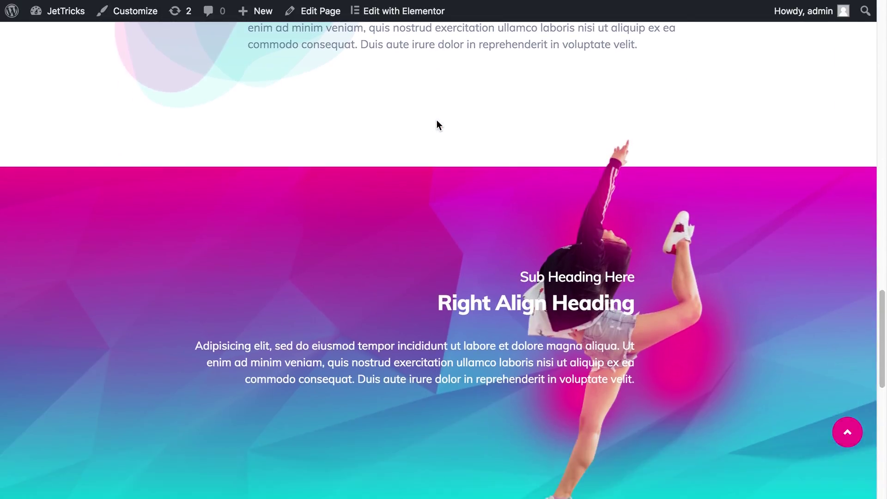
scroll(436, 120, "down", 3)
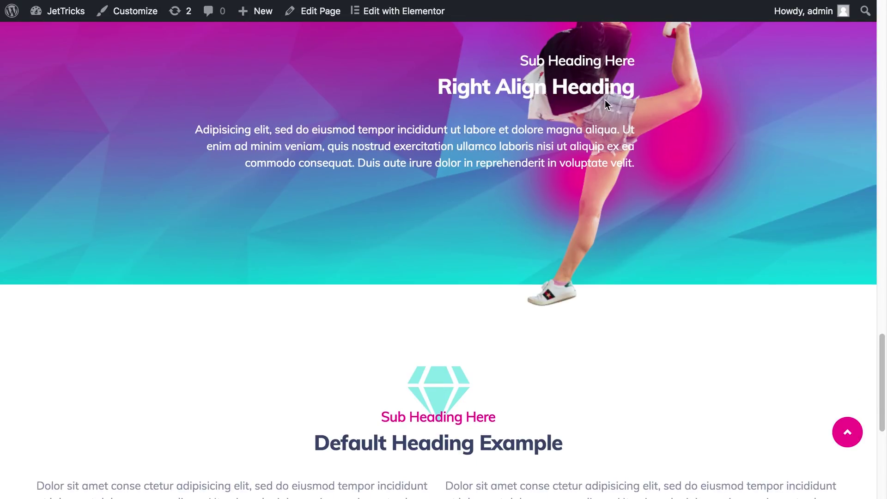
scroll(434, 383, "up", 14)
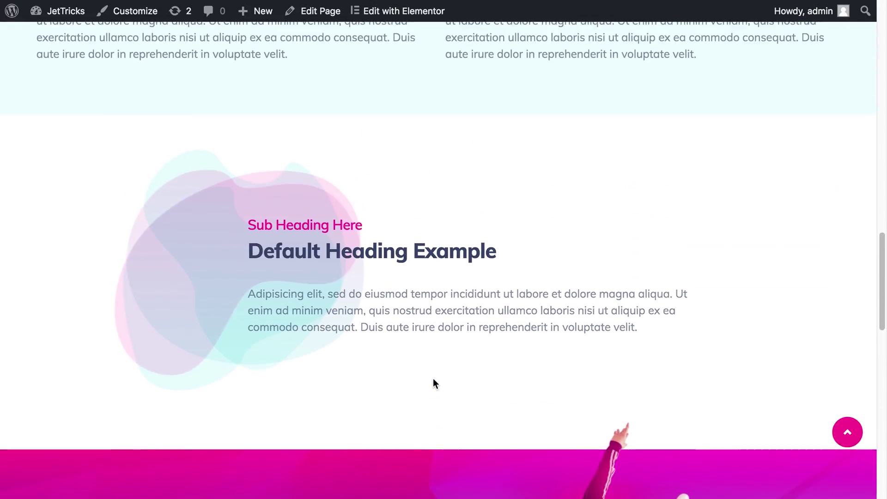
scroll(433, 378, "up", 12)
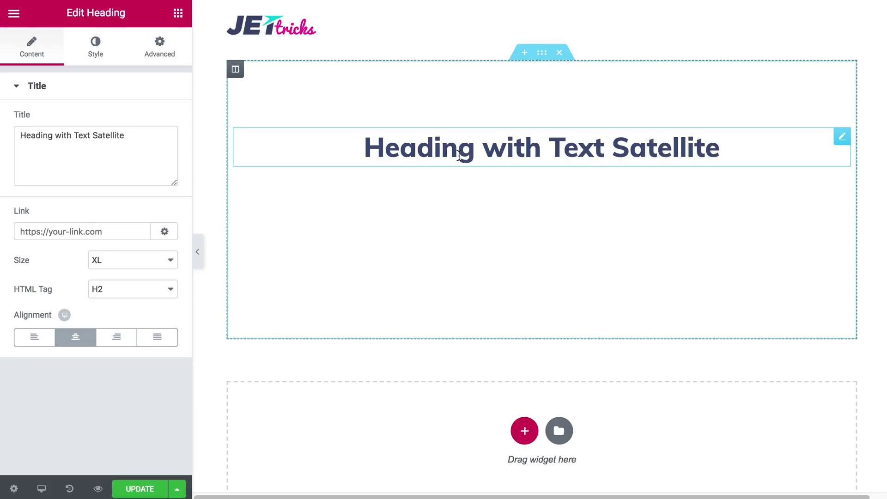
left_click(438, 150)
Expand Jet Tricks in the heading's Advanced settings and switch Use Satellite on.
left_click(162, 57)
scroll(119, 198, "down", 3)
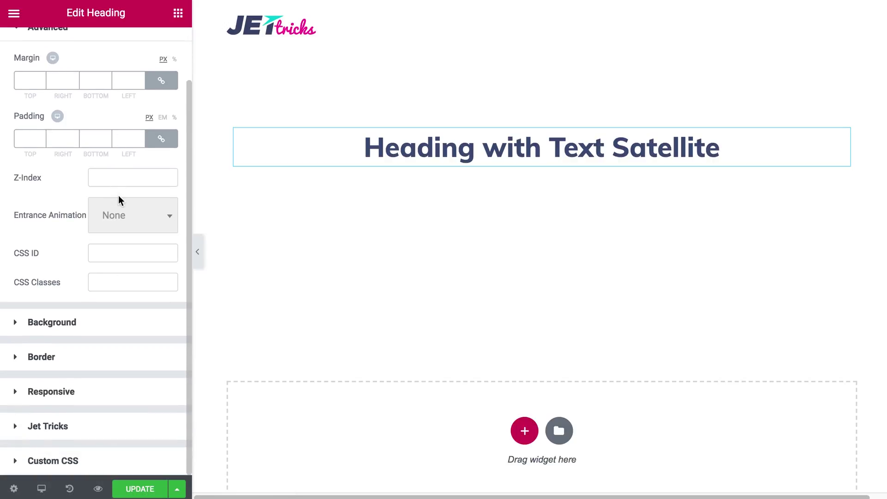
left_click(47, 426)
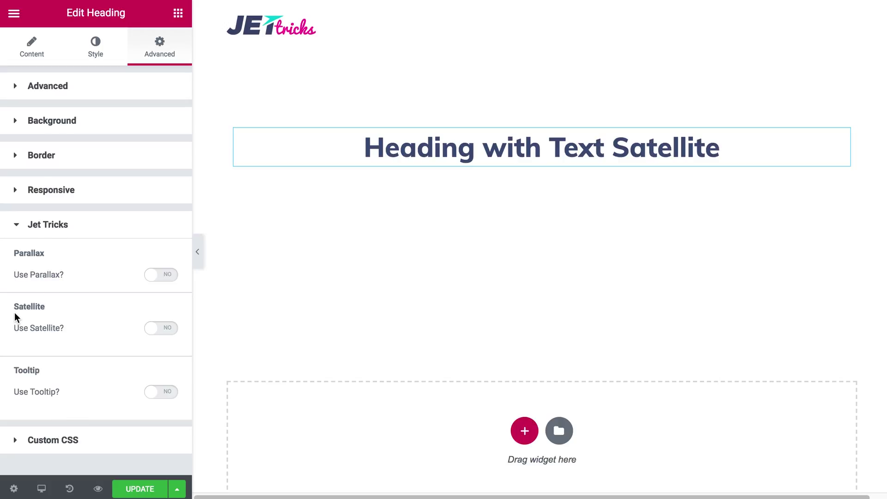
left_click(157, 333)
Keep the satellite type as Text and enter 'Satellite' as its wording.
scroll(115, 327, "down", 3)
scroll(115, 328, "down", 2)
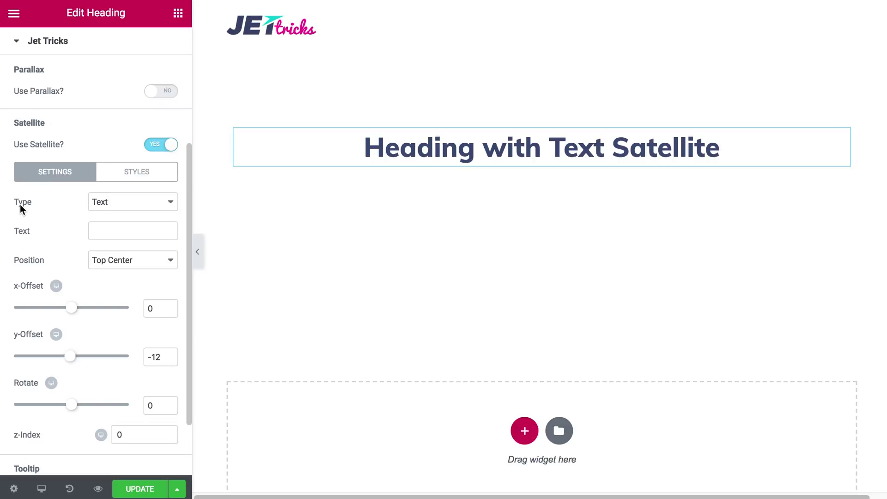
left_click(126, 210)
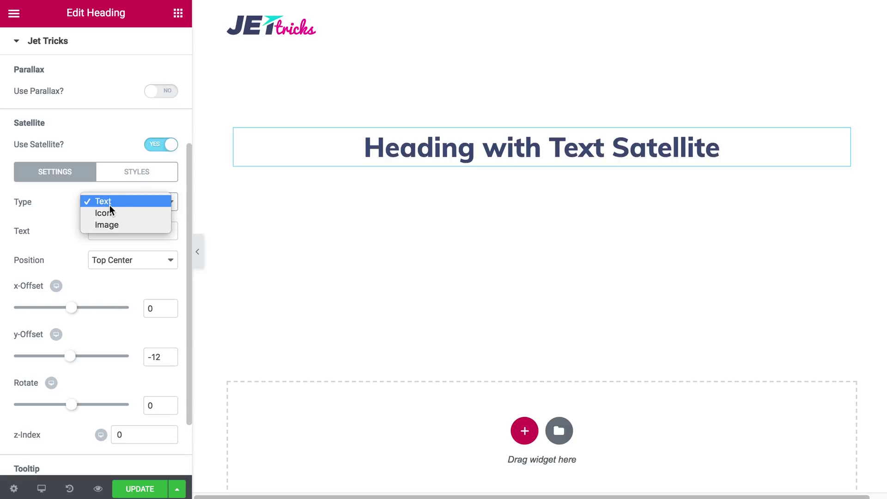
left_click(110, 206)
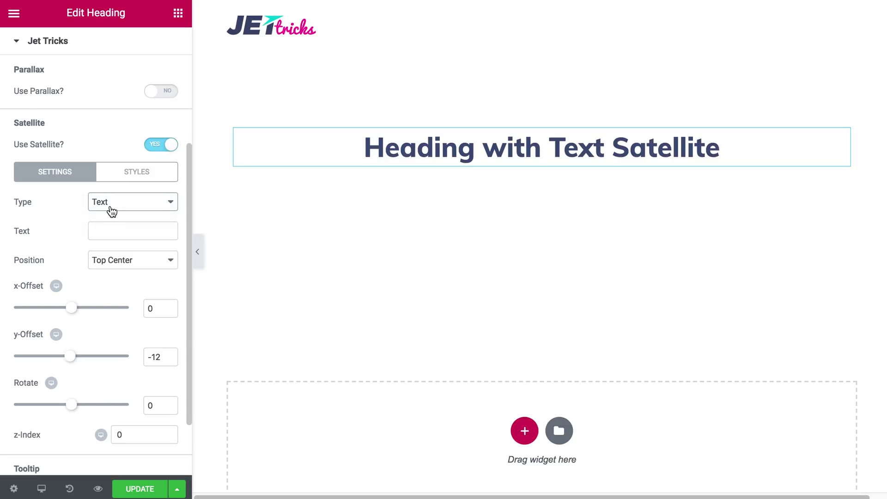
left_click(117, 232)
type("Sat")
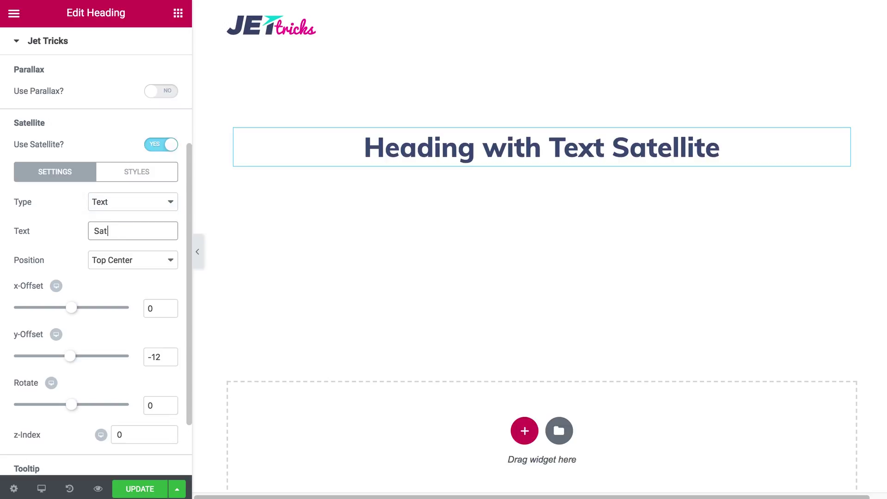
type("ellite")
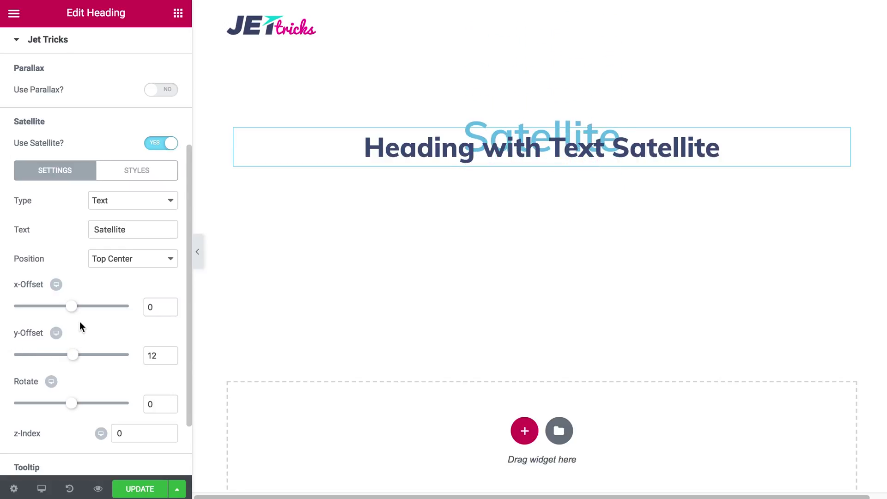
Reset the satellite's horizontal offset and rotation to 0.
mouse_move(73, 311)
left_mouse_down()
mouse_move(86, 312)
mouse_move(74, 312)
left_mouse_up()
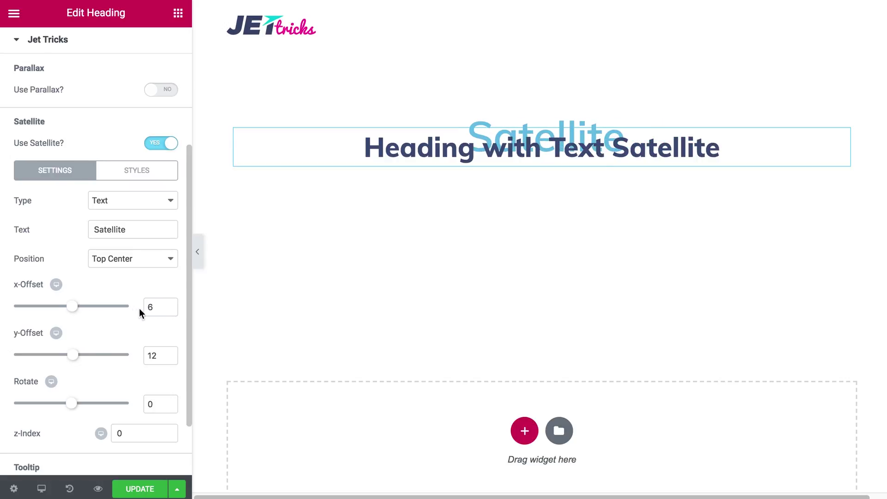
double_click(153, 306)
type("0")
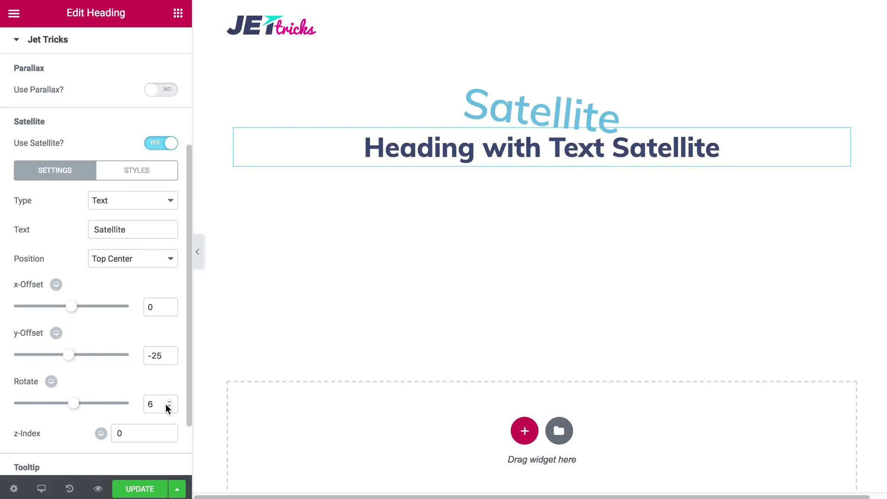
double_click(147, 405)
type("0")
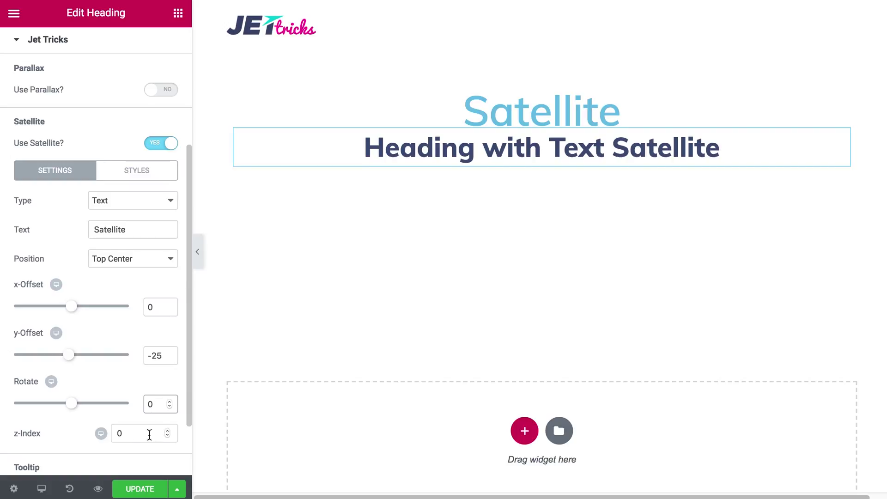
Try higher z-index values, then set z-index 0 and y-offset 5 behind the heading.
left_click(167, 431)
left_click(168, 430)
left_click(168, 430)
left_click(169, 430)
left_click(169, 431)
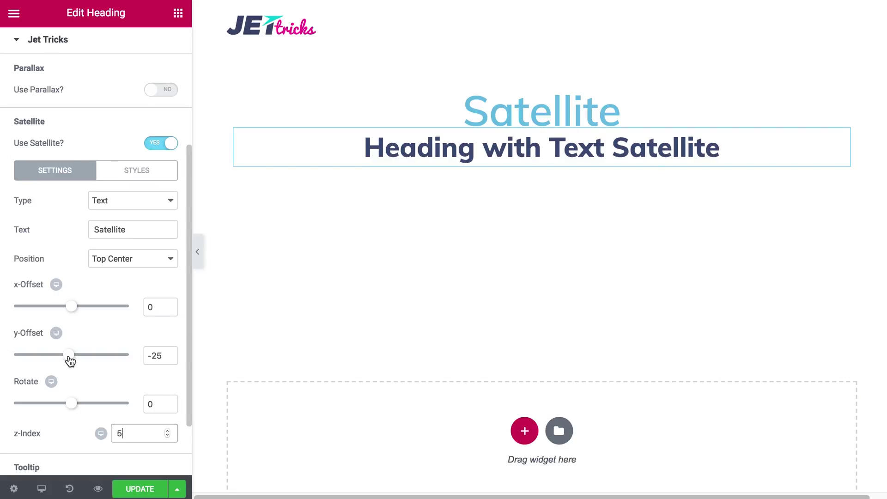
left_click_drag(69, 360, 75, 360)
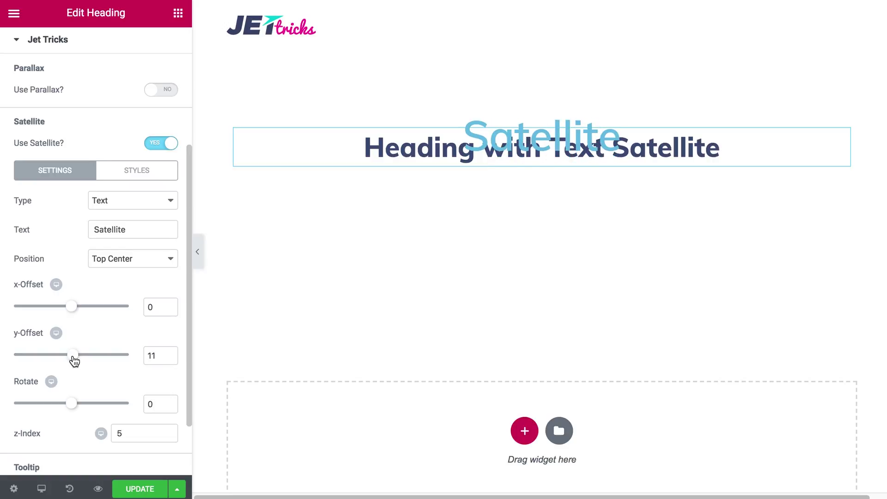
left_click_drag(122, 433, 107, 436)
type("0")
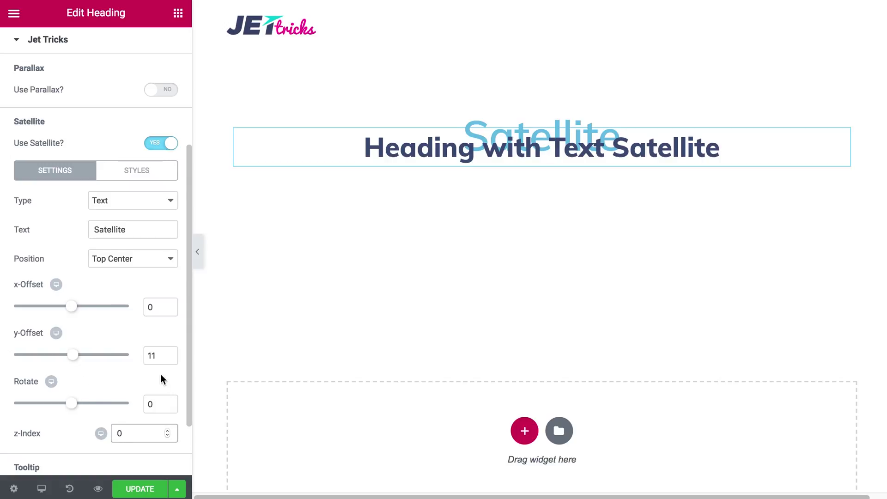
left_click_drag(79, 356, 77, 356)
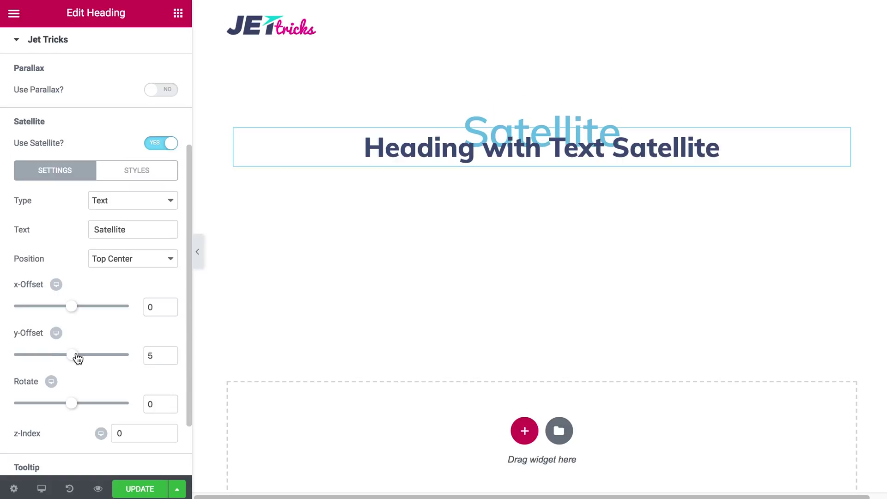
left_click(140, 176)
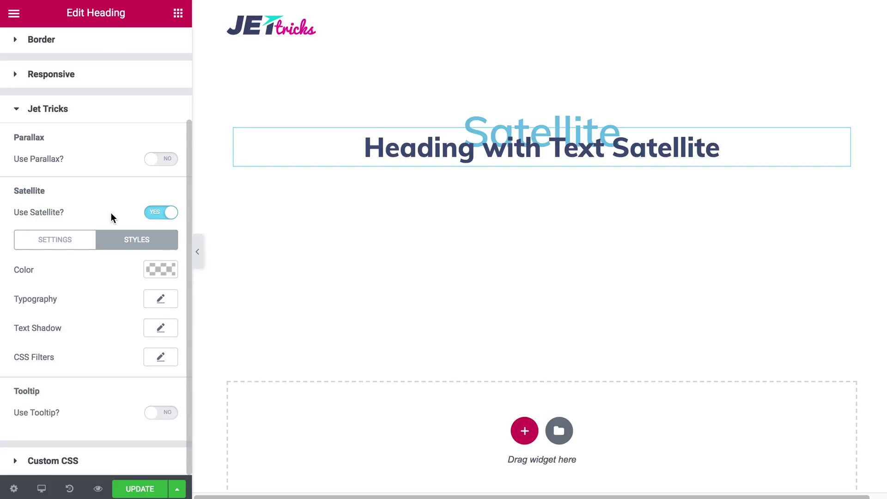
Set the satellite text colour to turquoise #03d3d3.
left_click(159, 272)
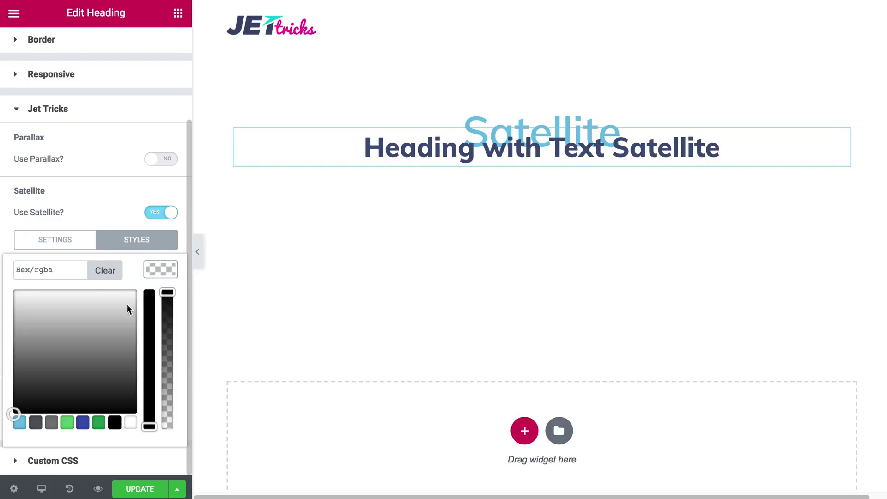
left_click(76, 273)
key("ctrl+v")
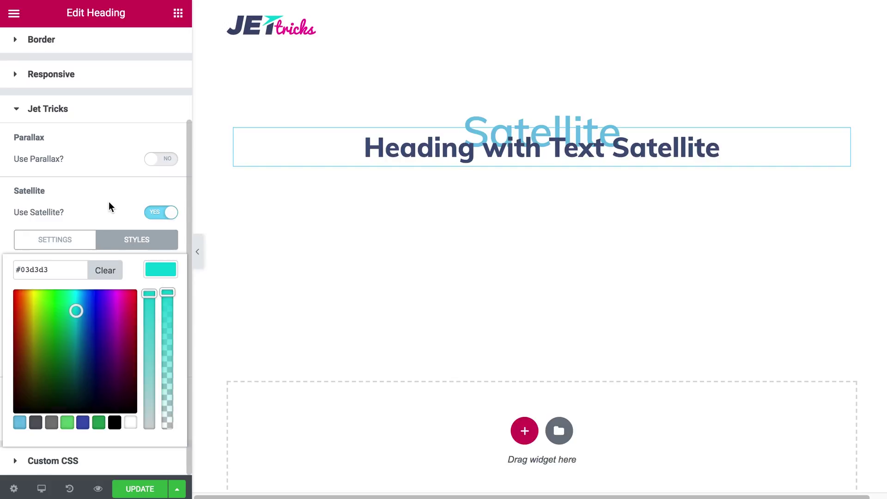
left_click(109, 201)
Set the satellite typography to size 94, weight 900, uppercase.
left_click(160, 298)
scroll(135, 376, "down", 2)
scroll(135, 376, "down", 2)
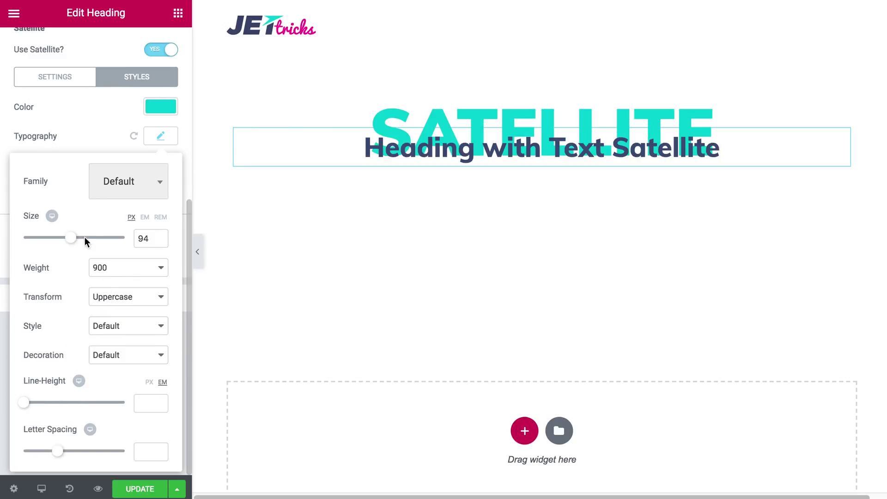
left_click(98, 146)
Lower the colour's alpha so the satellite text is semi-transparent.
left_click(159, 105)
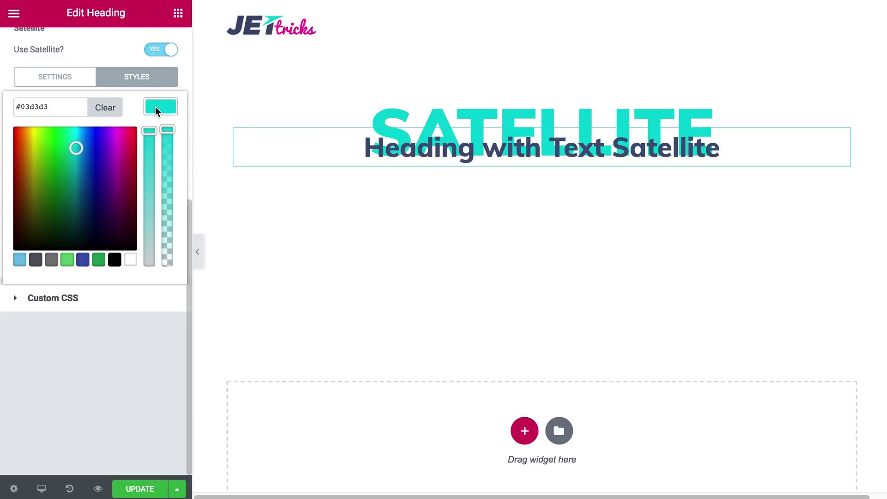
left_click_drag(165, 145, 169, 219)
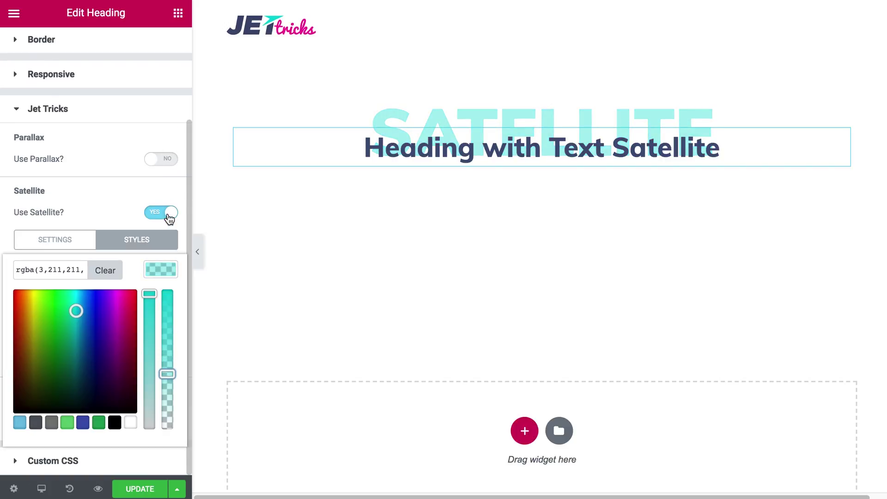
left_click(113, 198)
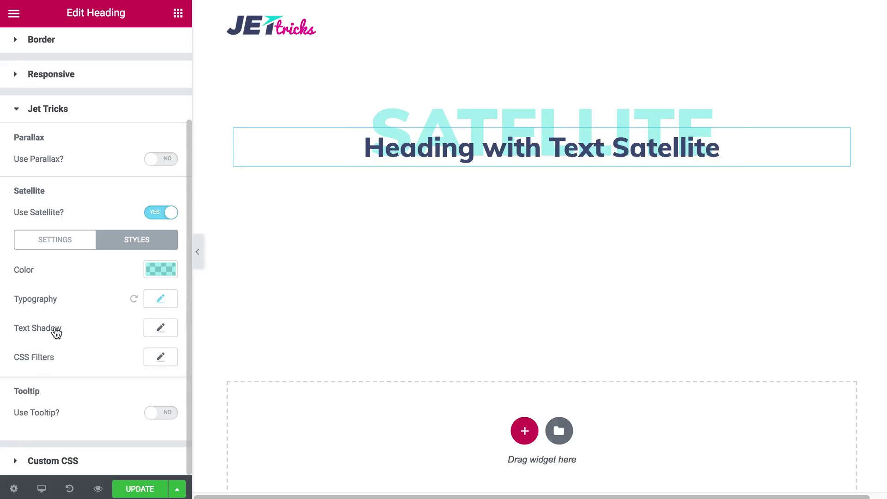
Review the satellite's CSS filter settings, then save the page with Update.
left_click(161, 357)
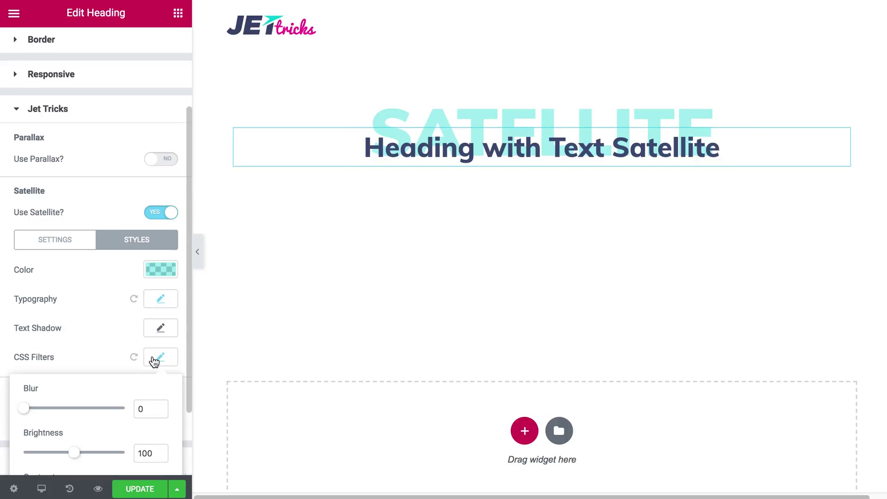
scroll(109, 374, "down", 2)
scroll(109, 375, "down", 2)
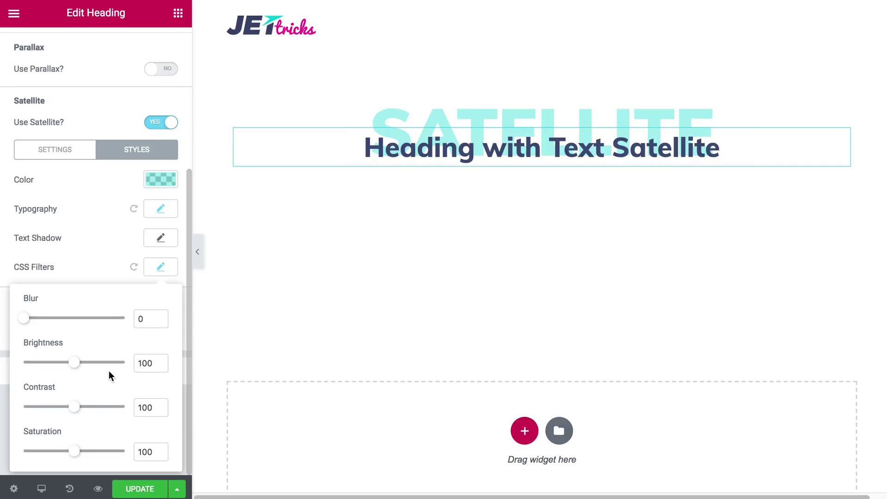
left_click(109, 275)
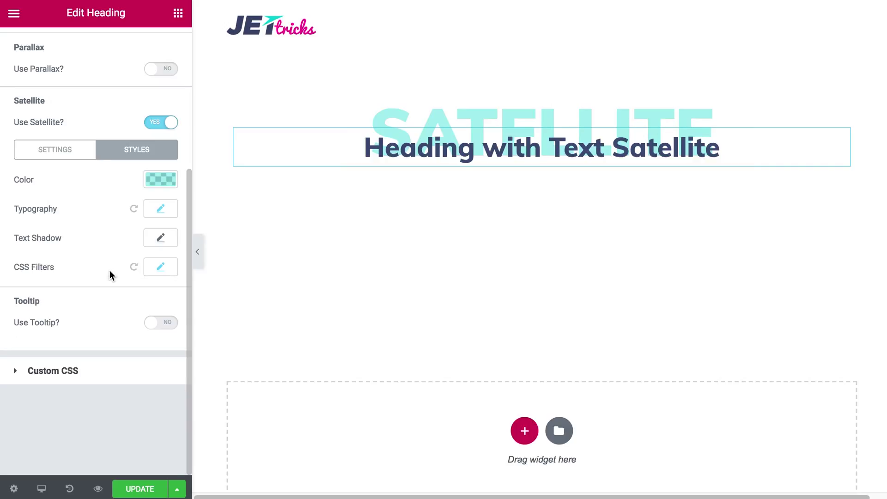
left_click(156, 488)
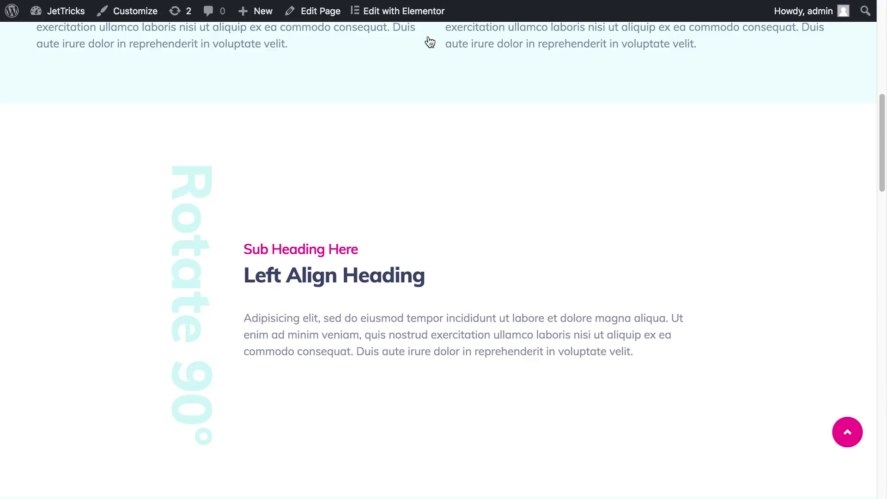
Scroll the live page down to the pink 'Right Align Heading' banner.
scroll(403, 136, "down", 10)
scroll(403, 136, "down", 8)
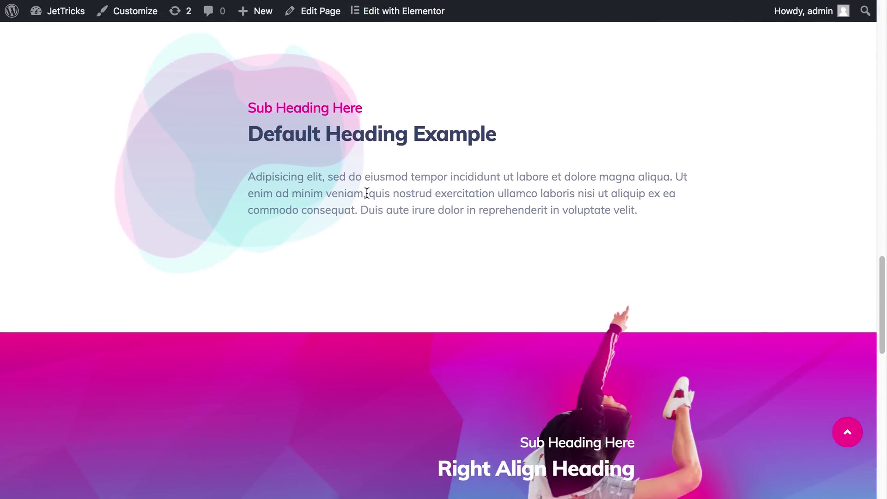
scroll(367, 196, "down", 3)
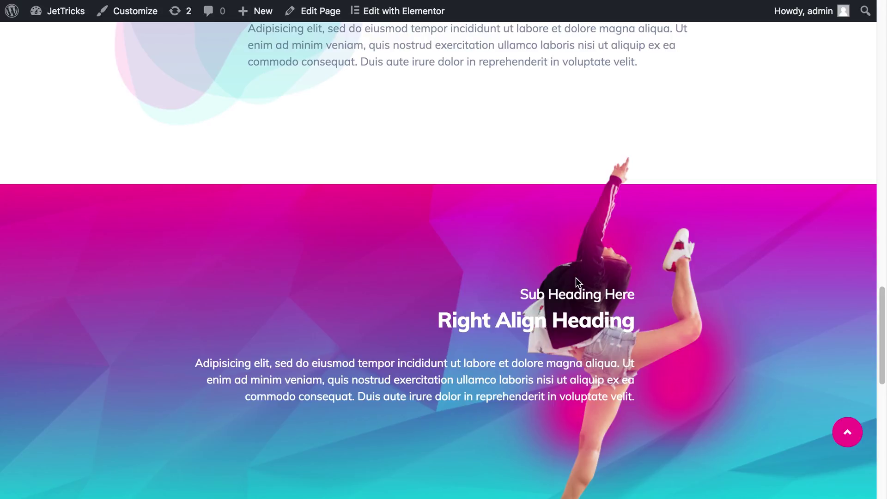
scroll(576, 278, "down", 1)
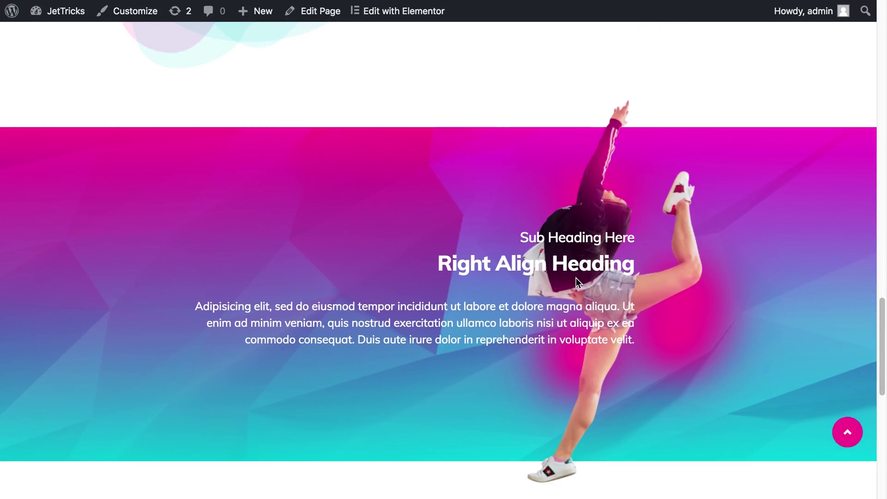